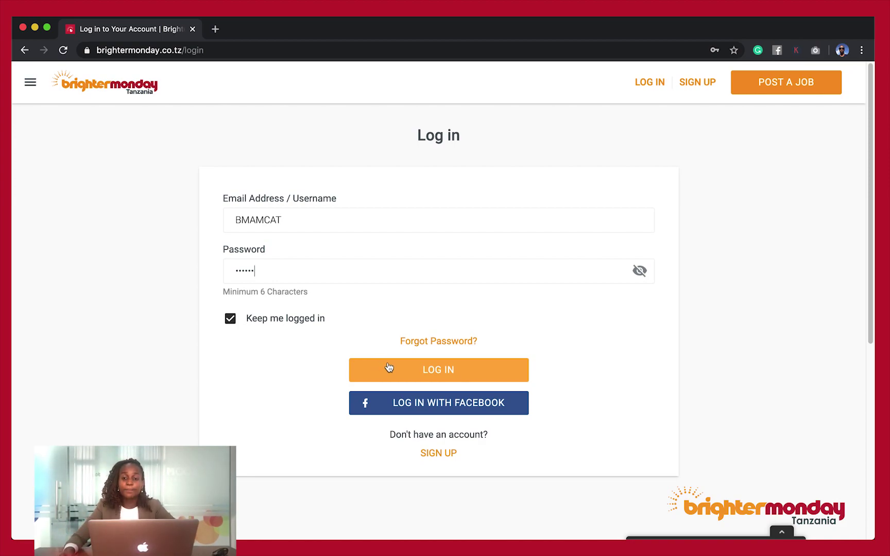
Log in to the BrighterMonday employer account with the filled-in credentials
click(427, 369)
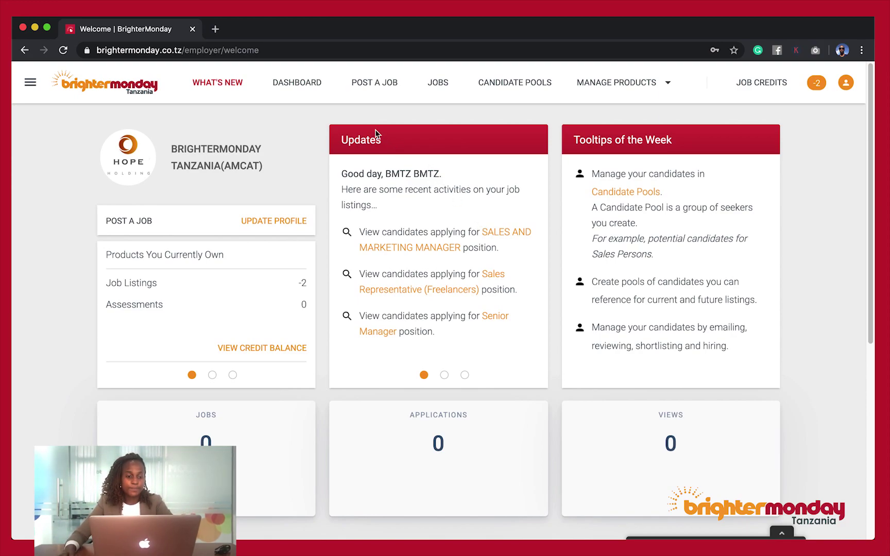
Open the SALES AND MARKETING MANAGER job from the employer's job listings
click(441, 85)
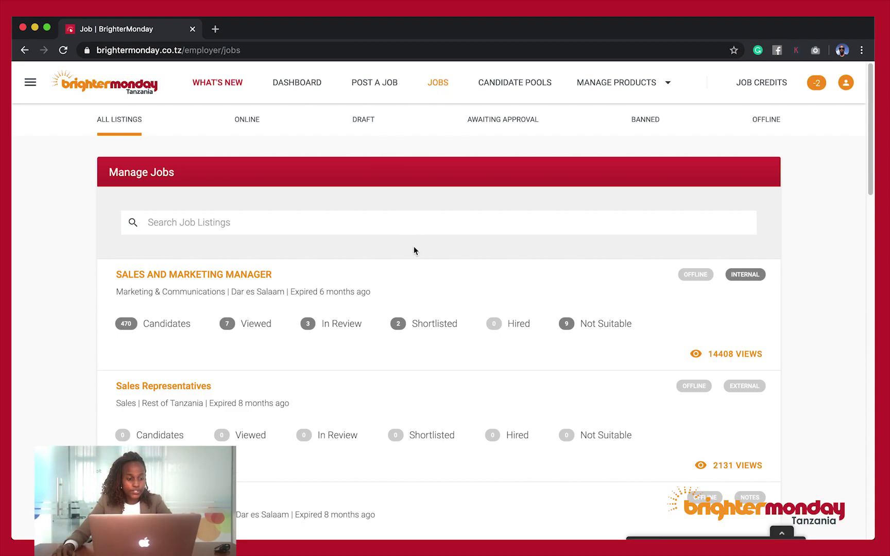
click(230, 275)
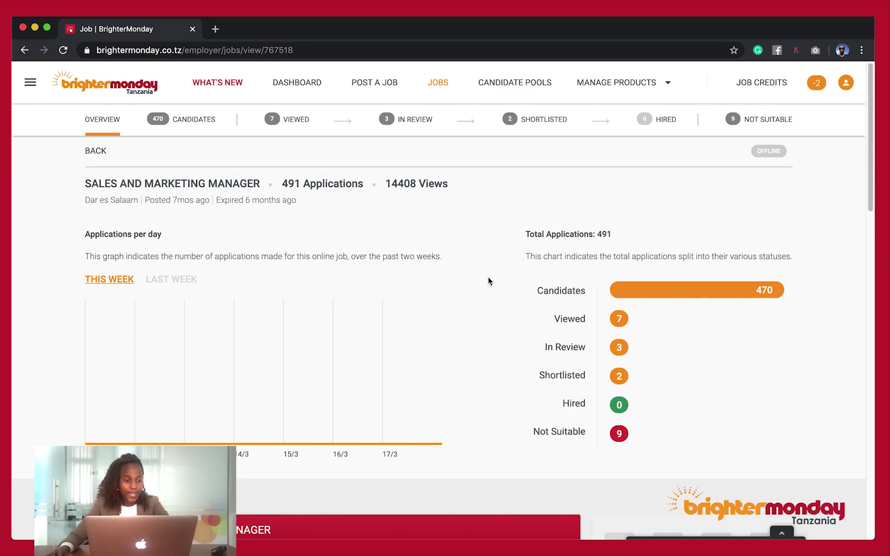
Show the job's Candidates tab and browse its qualification, experience and gender filters
click(201, 129)
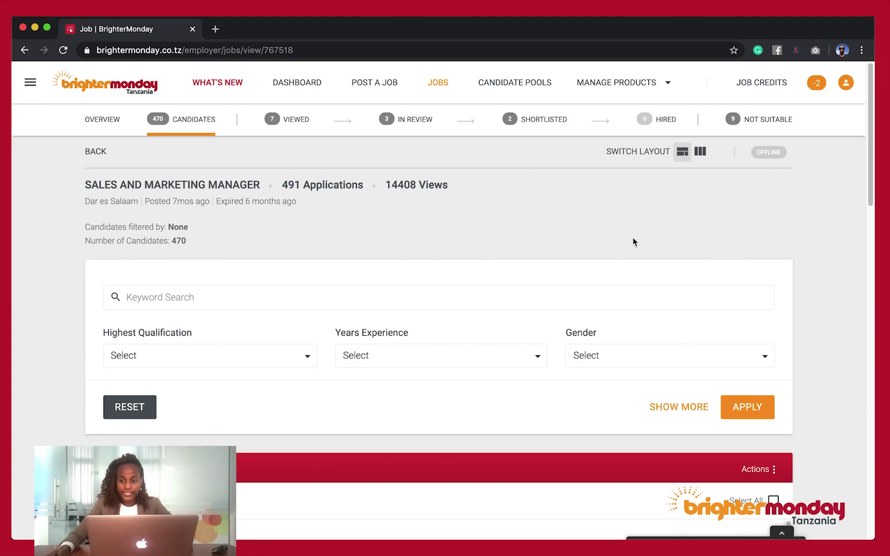
mouse_move(871, 186)
mouse_down()
mouse_move(871, 258)
mouse_move(868, 187)
mouse_up()
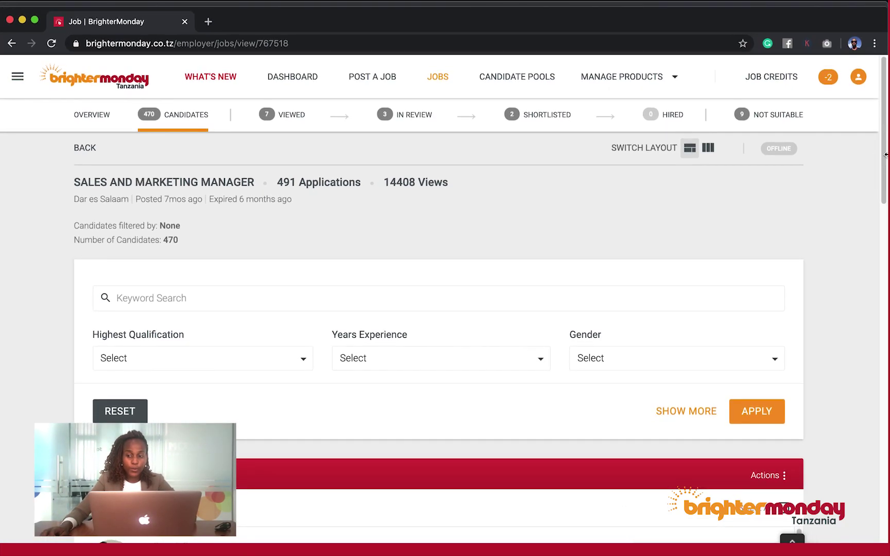
scroll(885, 153, down, 1)
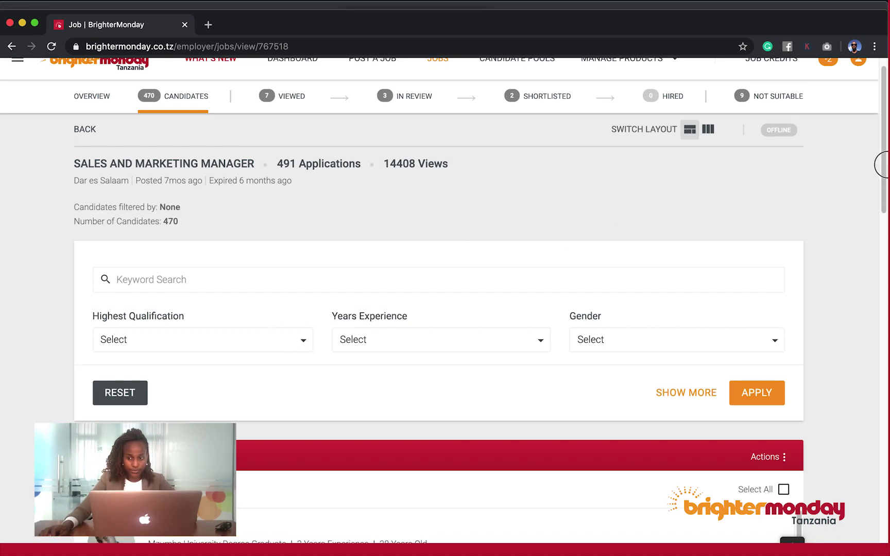
scroll(886, 155, down, 2)
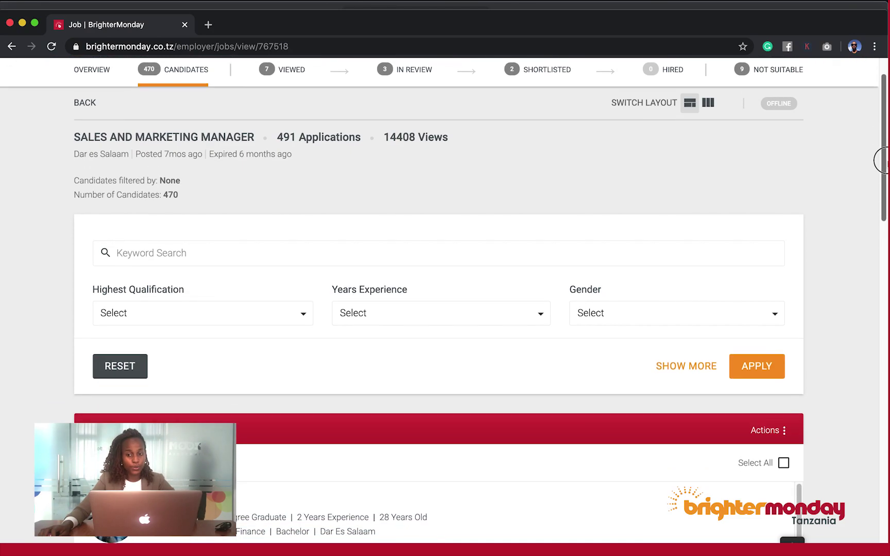
scroll(884, 139, up, 2)
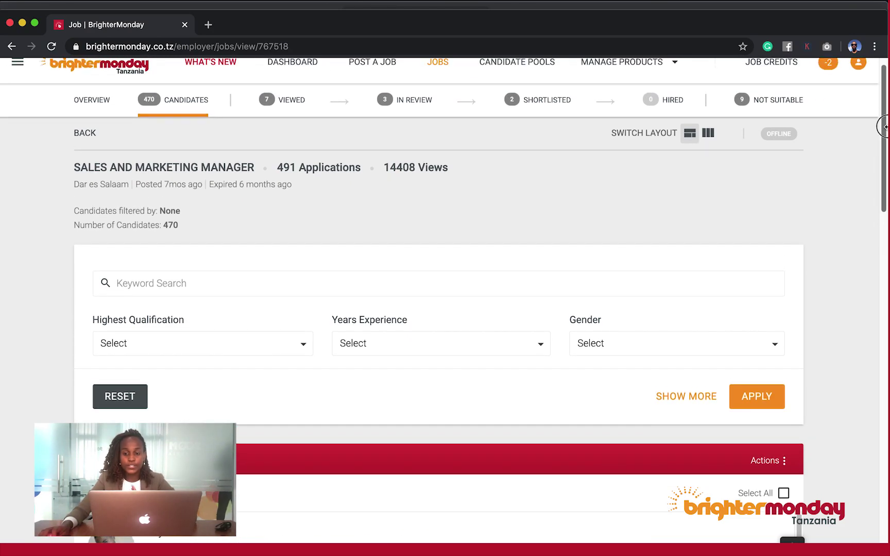
Switch to the two-column layout and open the Highest Qualification dropdown
click(709, 133)
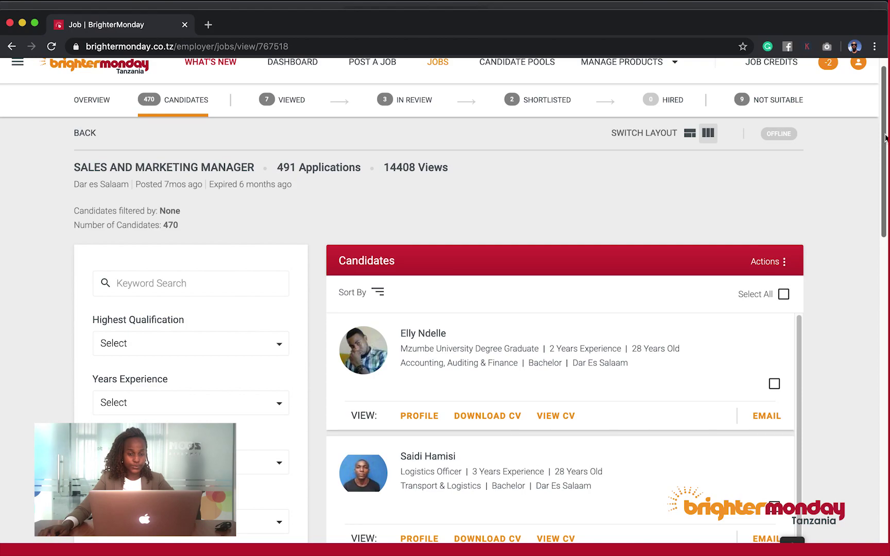
scroll(884, 136, down, 1)
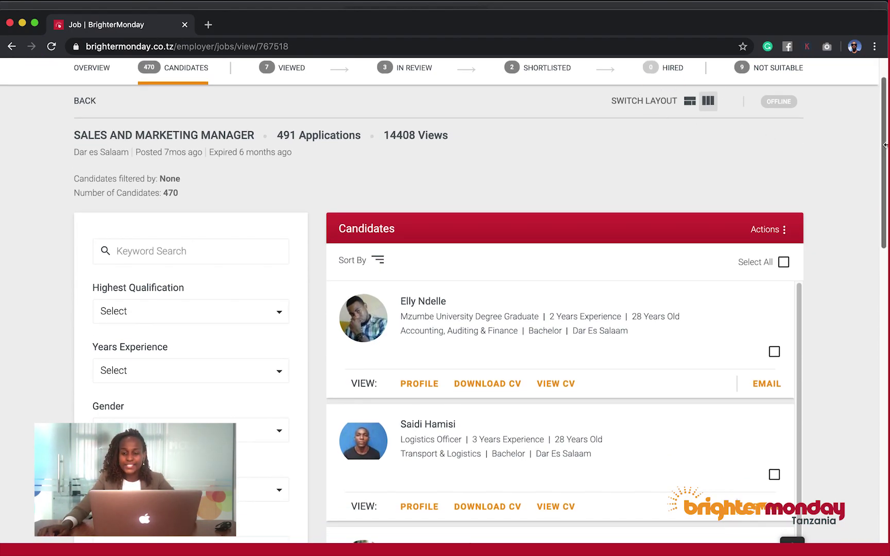
scroll(885, 145, down, 5)
scroll(882, 142, up, 2)
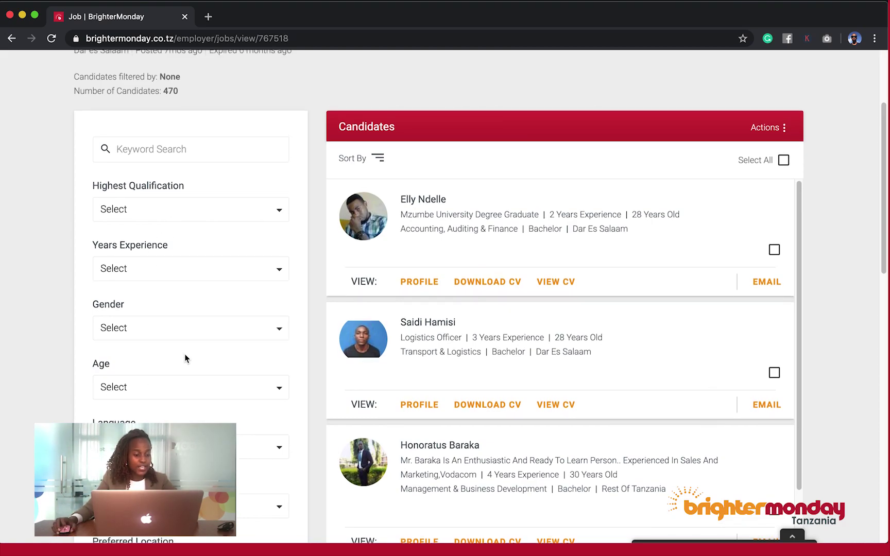
scroll(188, 348, up, 3)
drag(885, 151, 886, 216)
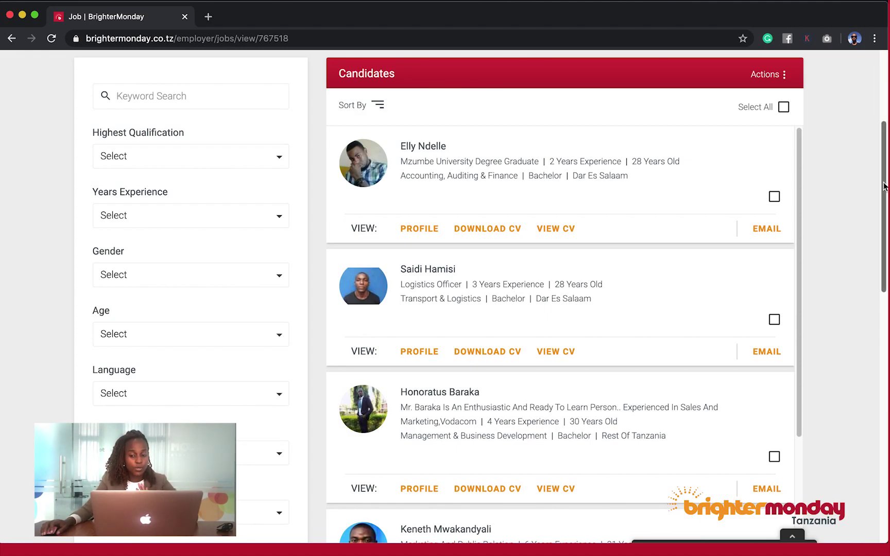
click(225, 166)
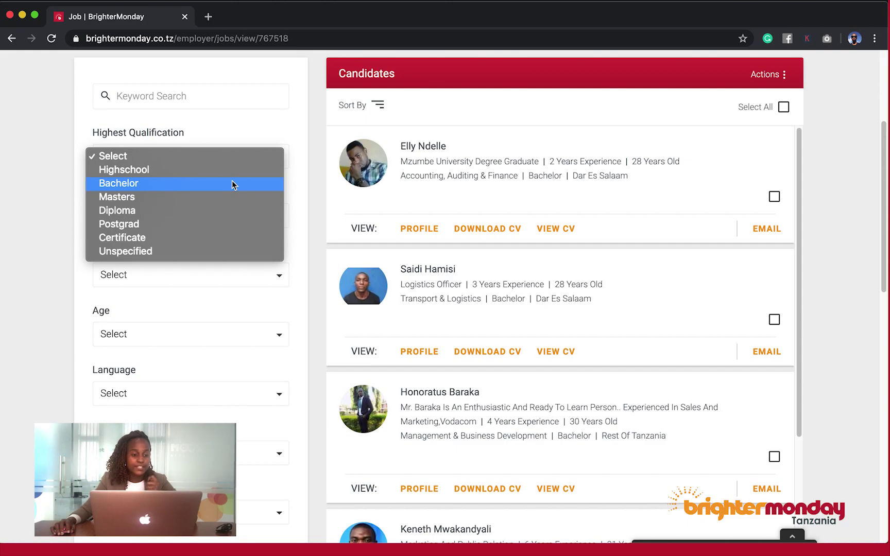
Filter candidates to Bachelor qualification, 1 Year - 3 Years experience and English language
click(191, 185)
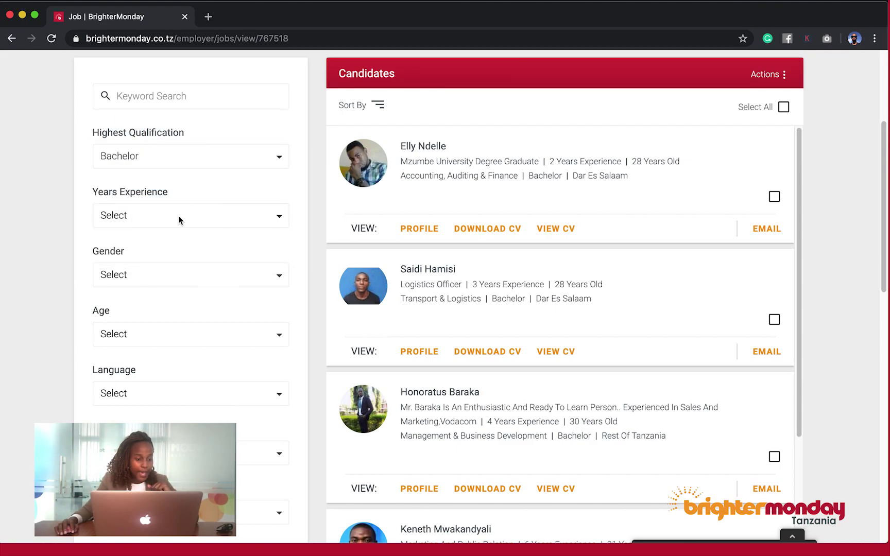
click(178, 216)
click(170, 242)
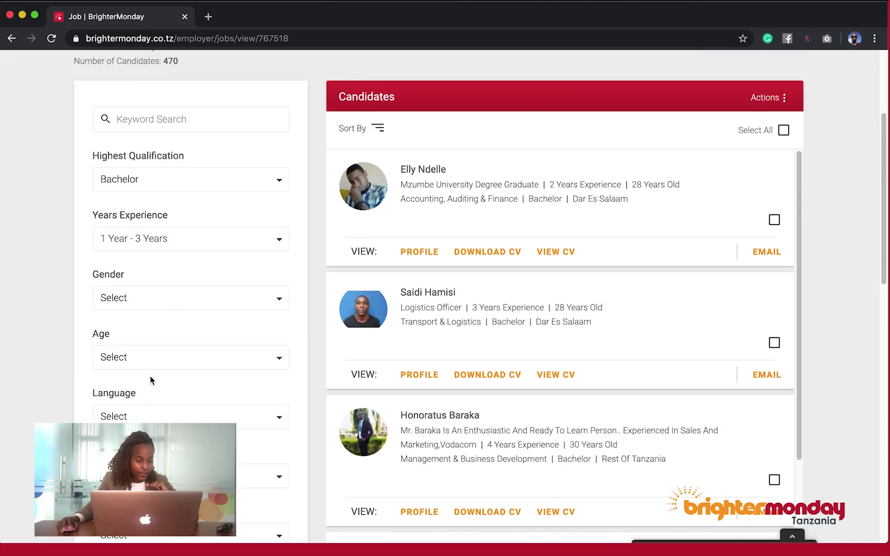
click(132, 418)
click(155, 486)
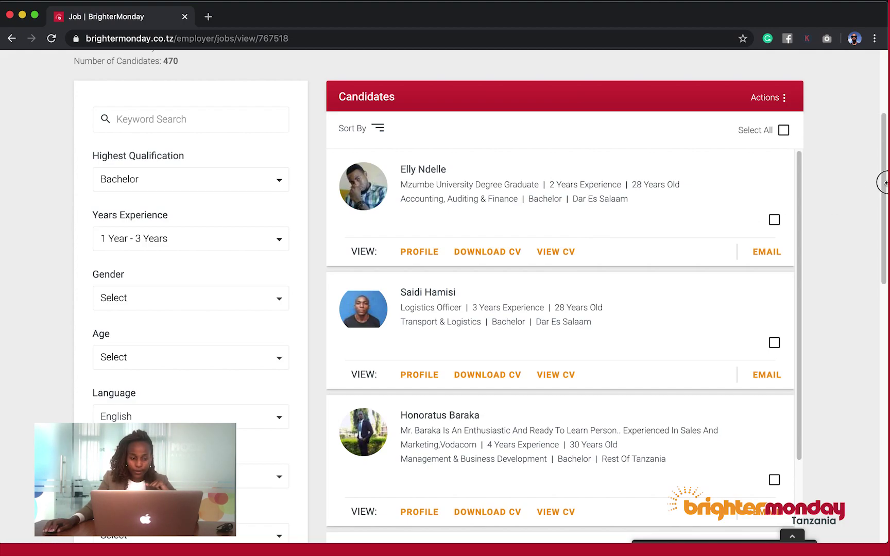
Set the Availability filter to 1 Month
drag(881, 185, 882, 306)
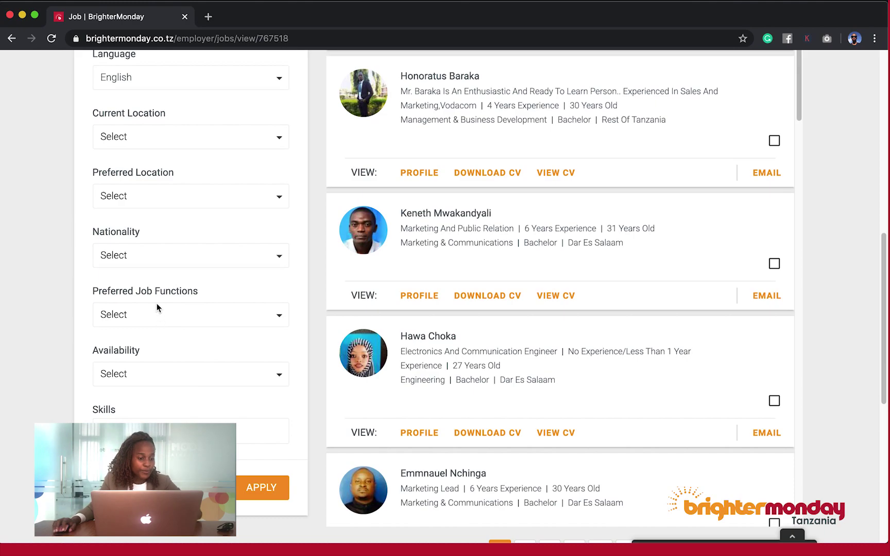
click(129, 379)
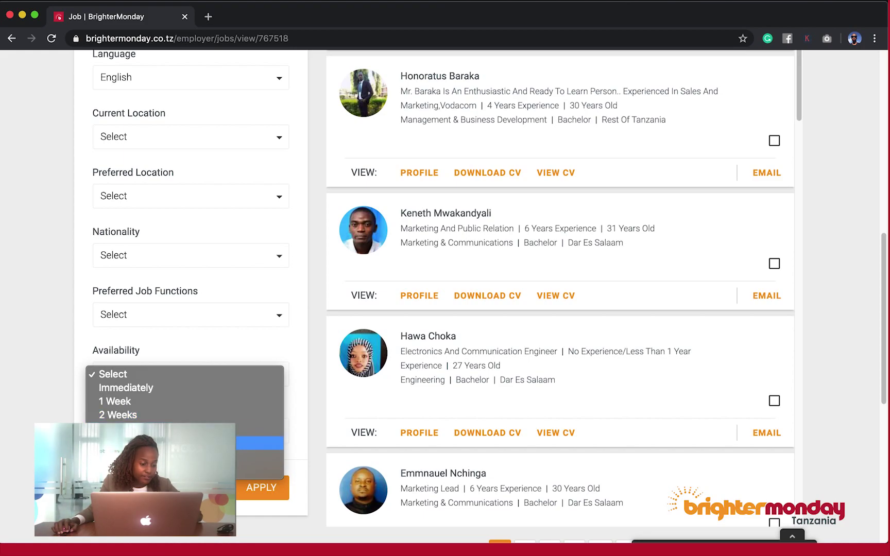
click(260, 443)
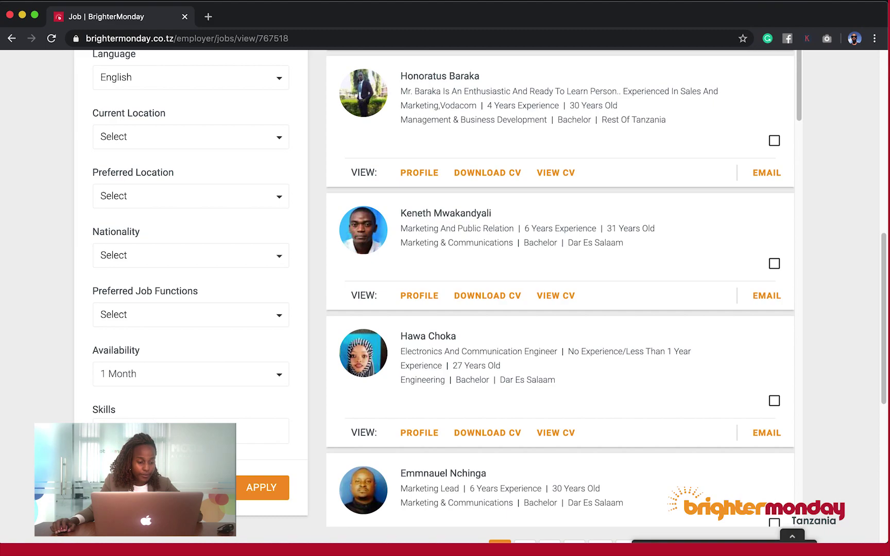
Apply the filters, review the five matching candidates, and download the first one's CV
click(247, 492)
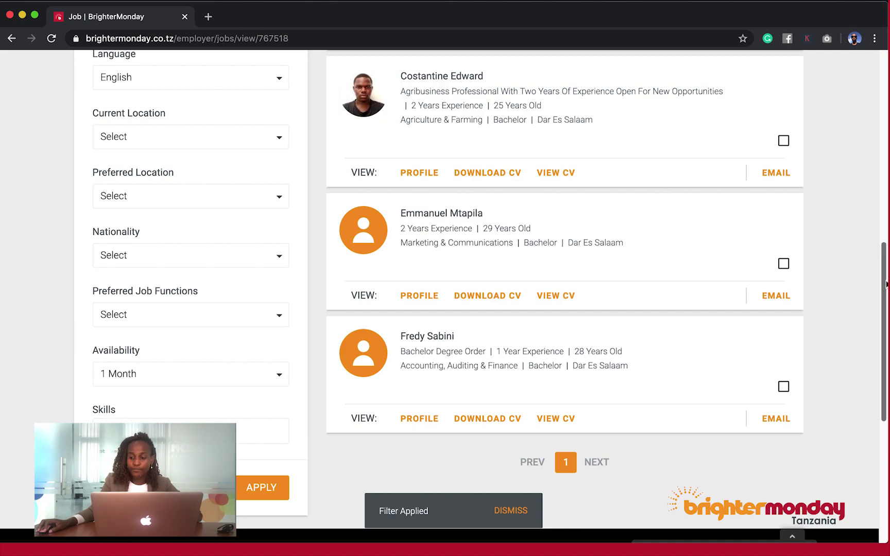
mouse_move(886, 283)
mouse_down()
mouse_move(883, 132)
mouse_move(882, 296)
mouse_up()
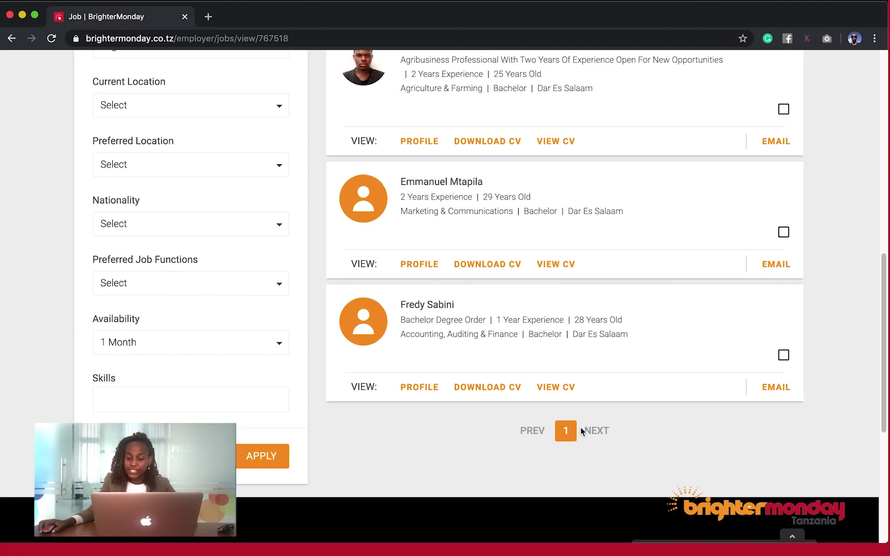
drag(883, 298, 886, 177)
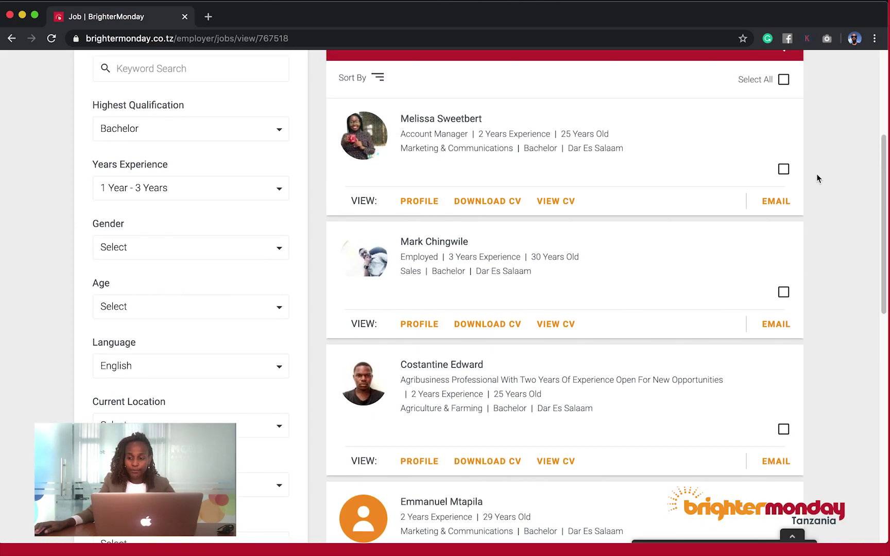
click(473, 201)
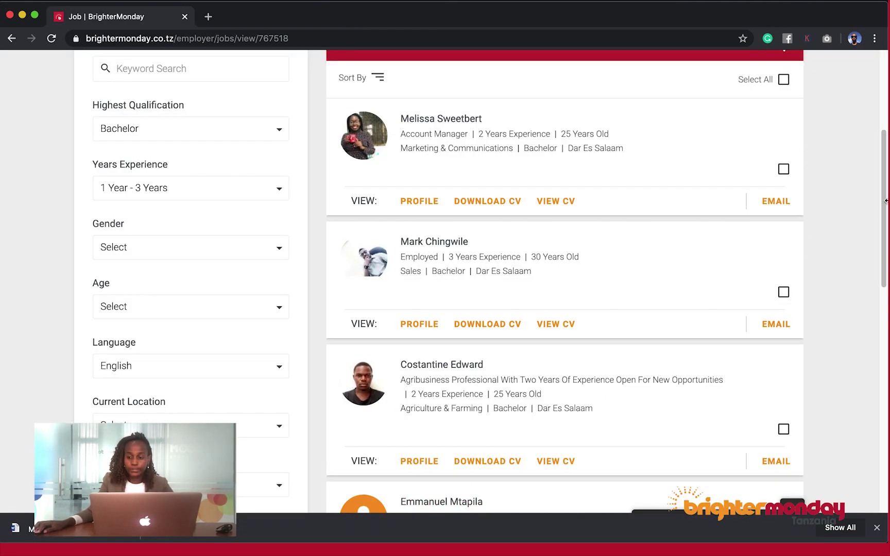
drag(885, 202, 886, 178)
click(783, 145)
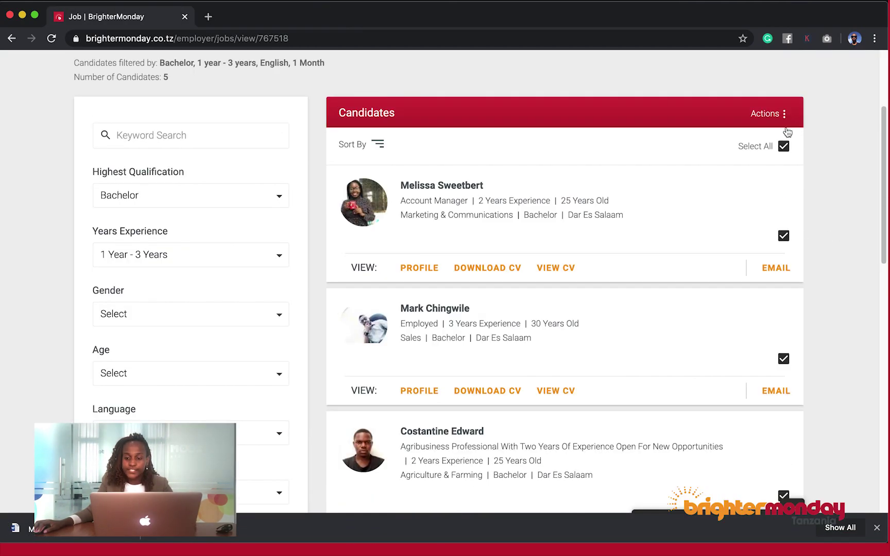
click(783, 116)
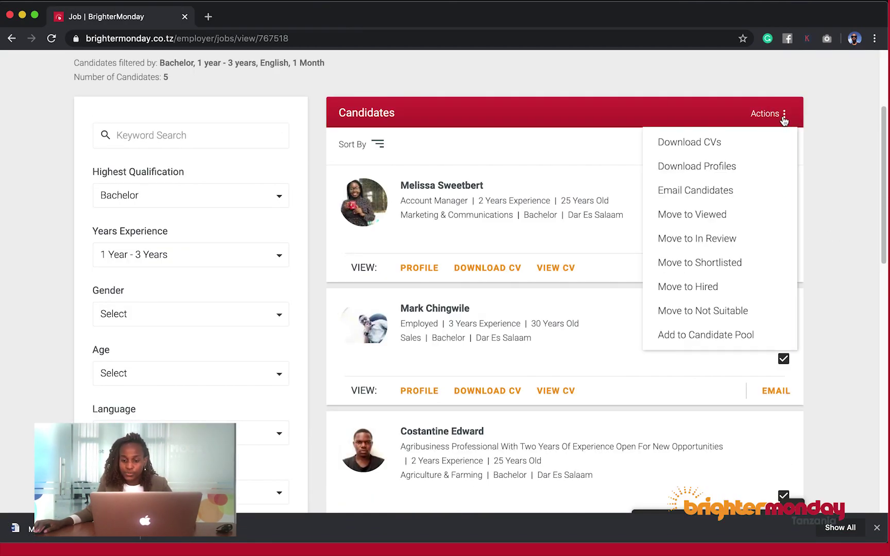
click(699, 192)
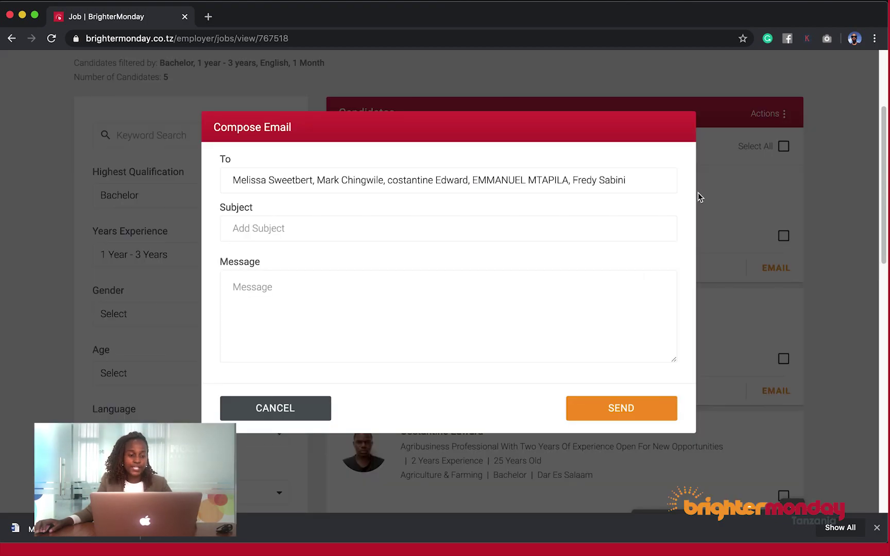
click(478, 285)
click(315, 409)
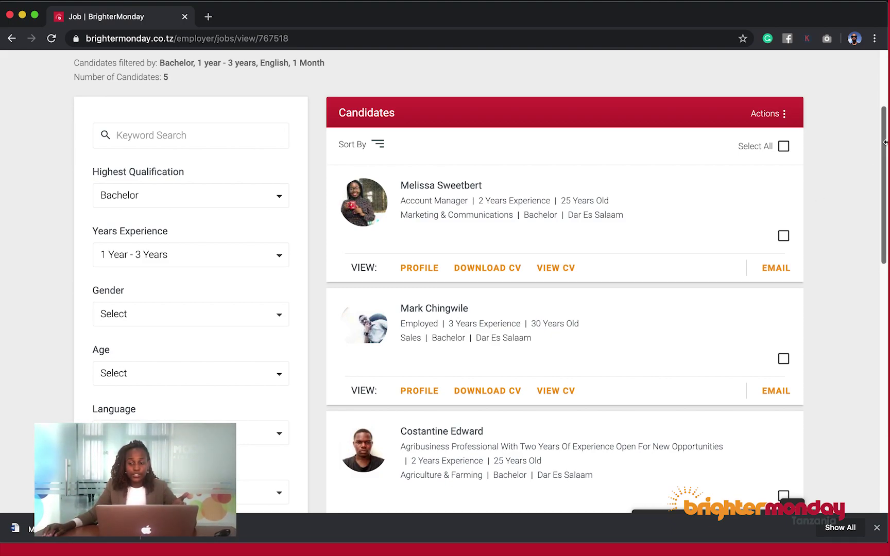
scroll(880, 133, down, 10)
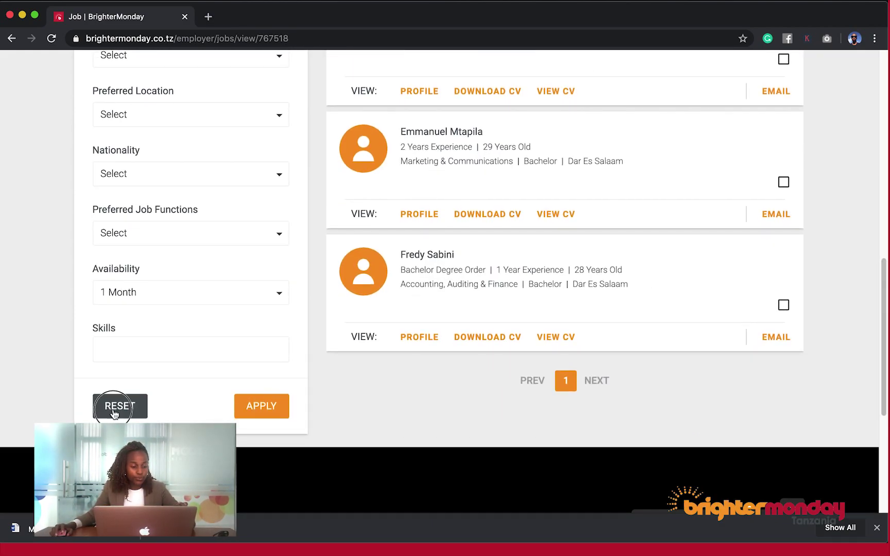
Reset all candidate filters and scroll through the restored list of 470 applicants
click(114, 410)
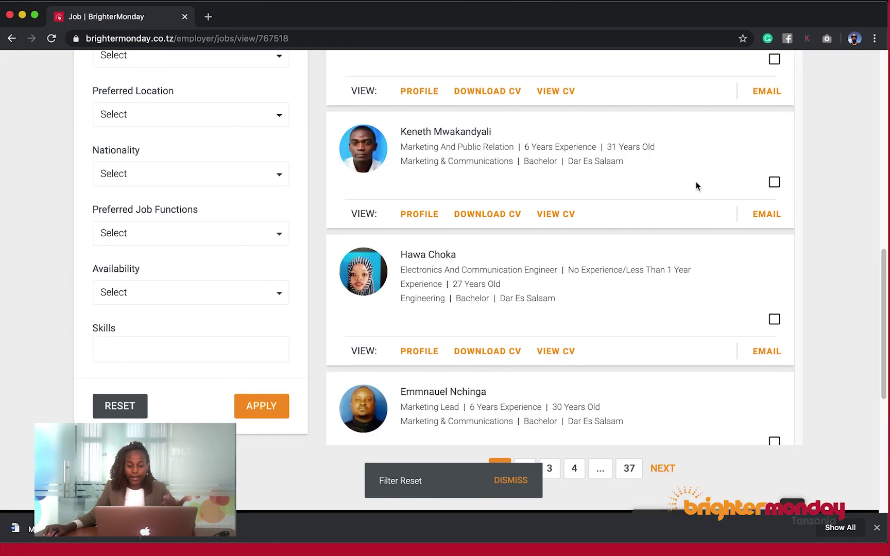
drag(885, 266, 879, 95)
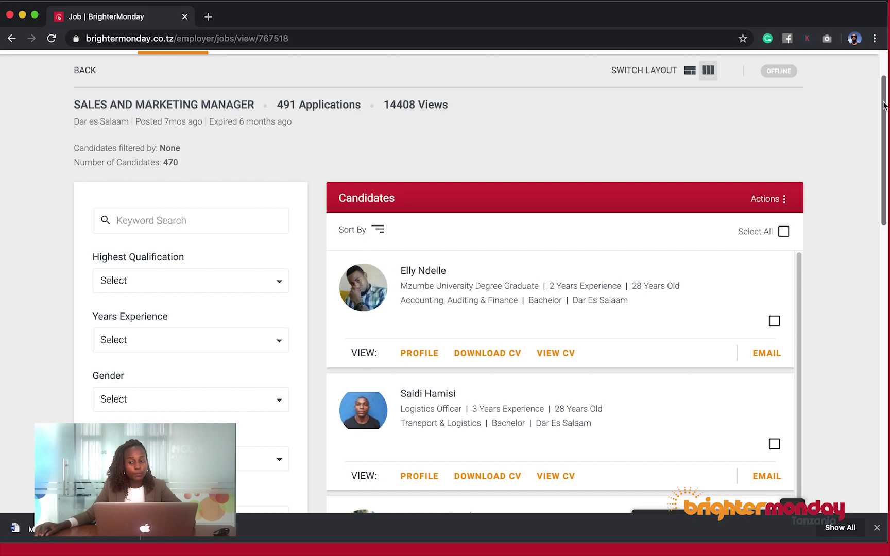
drag(884, 105, 884, 135)
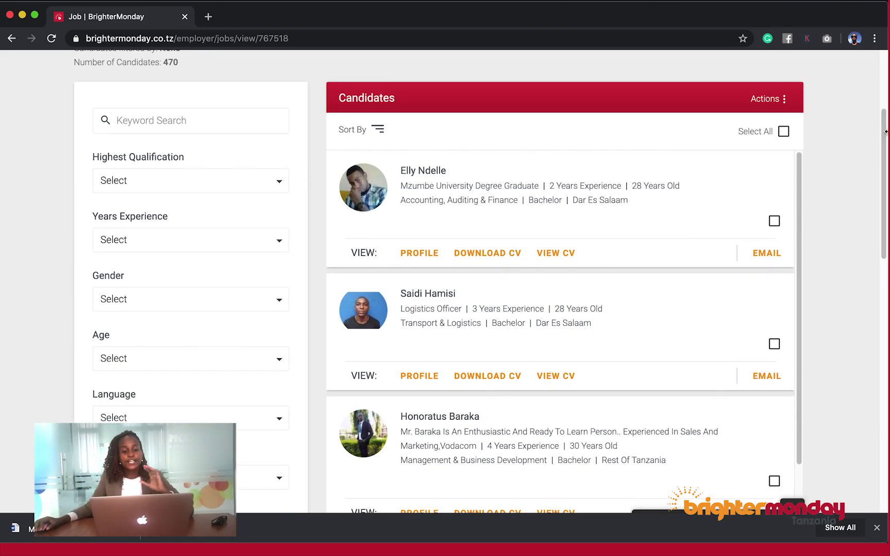
drag(886, 132, 885, 232)
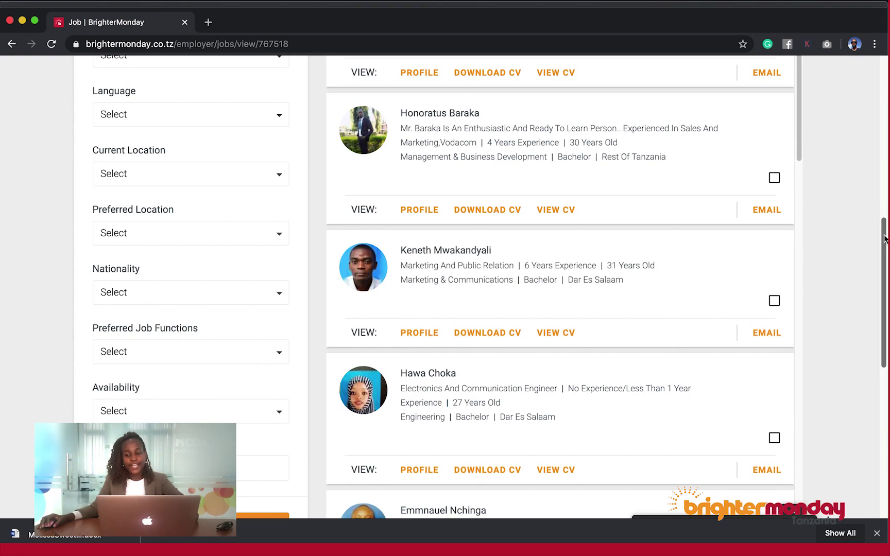